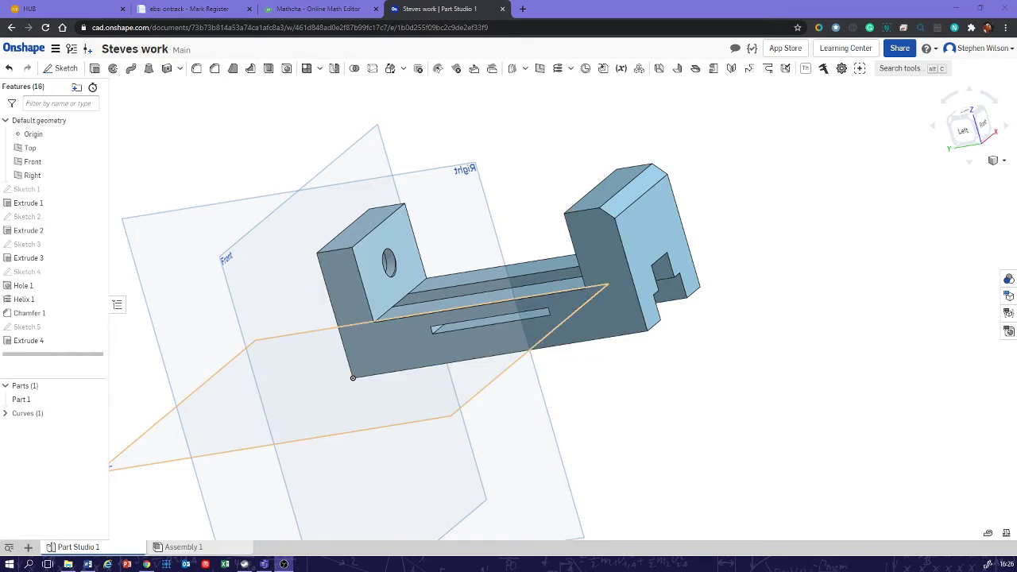
Step: Create a new drawing from the ISO_A3.dwt template with no views
{"action": "left_click", "coordinate": [27, 547]}
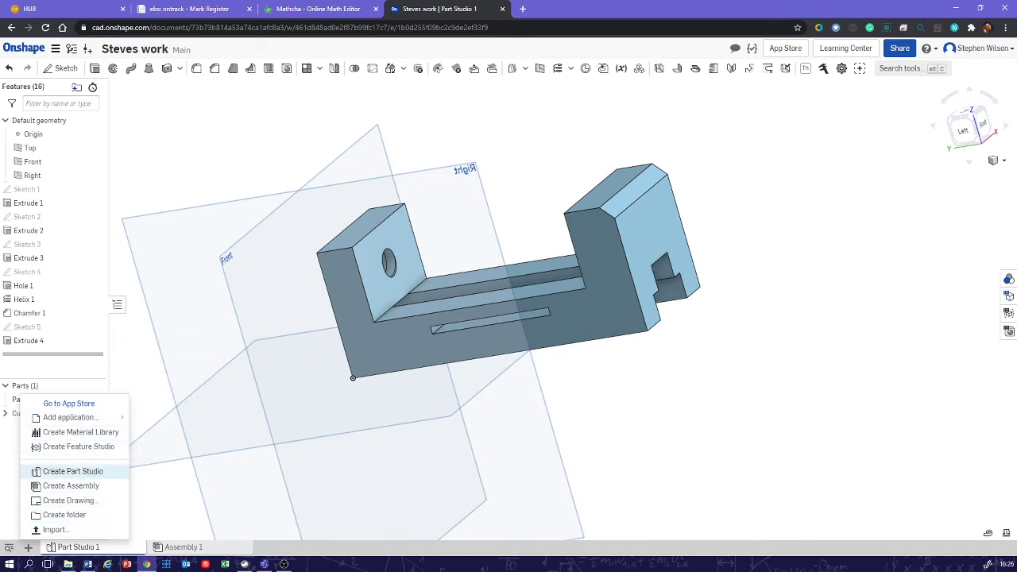
{"action": "left_click", "coordinate": [68, 500]}
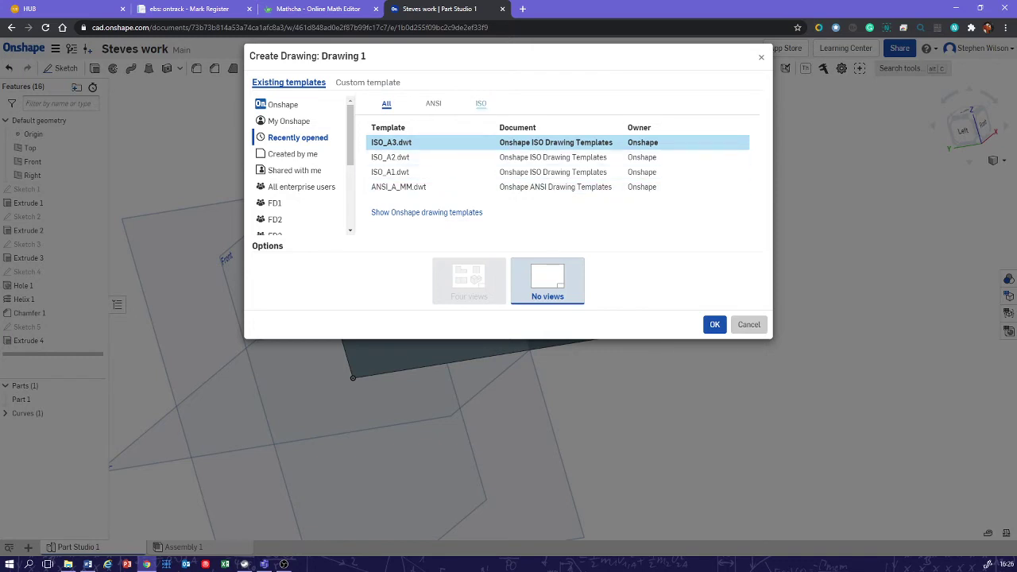
{"action": "left_click", "coordinate": [481, 103]}
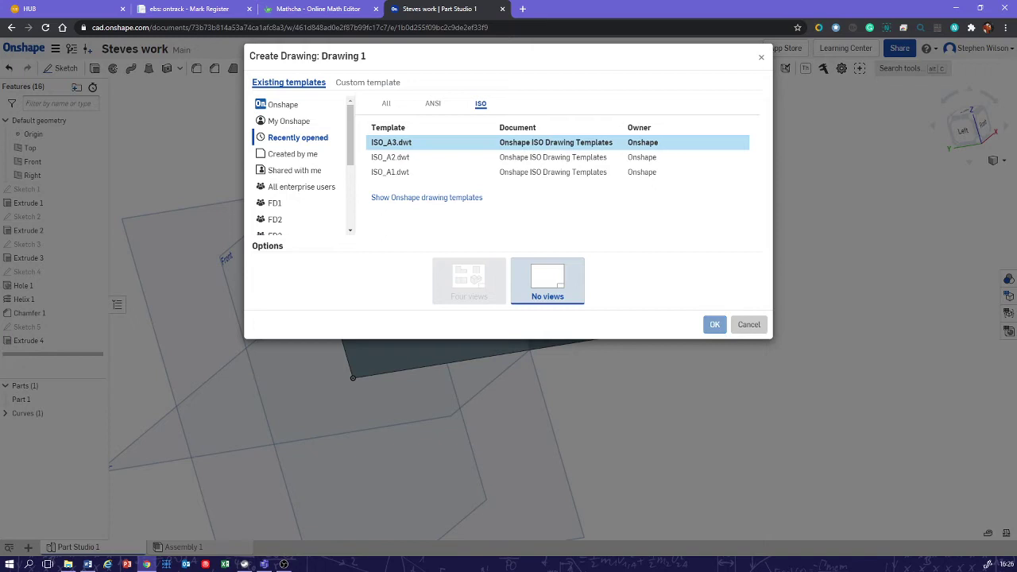
{"action": "left_click", "coordinate": [714, 325]}
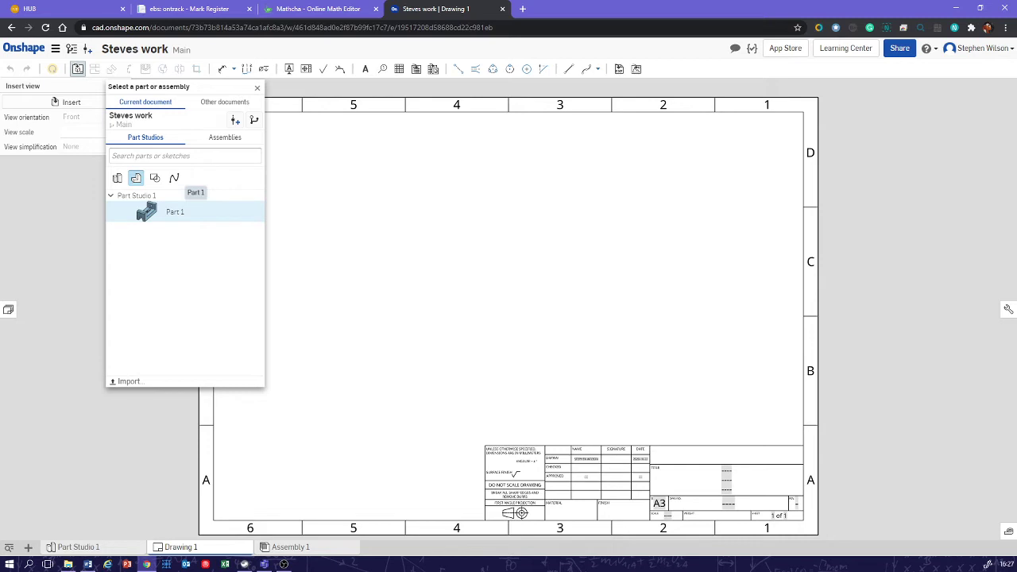
Step: Insert the Back view of Part 1 at 1:1 scale in the upper-left area of the sheet, in zone C5
{"action": "left_click", "coordinate": [175, 211]}
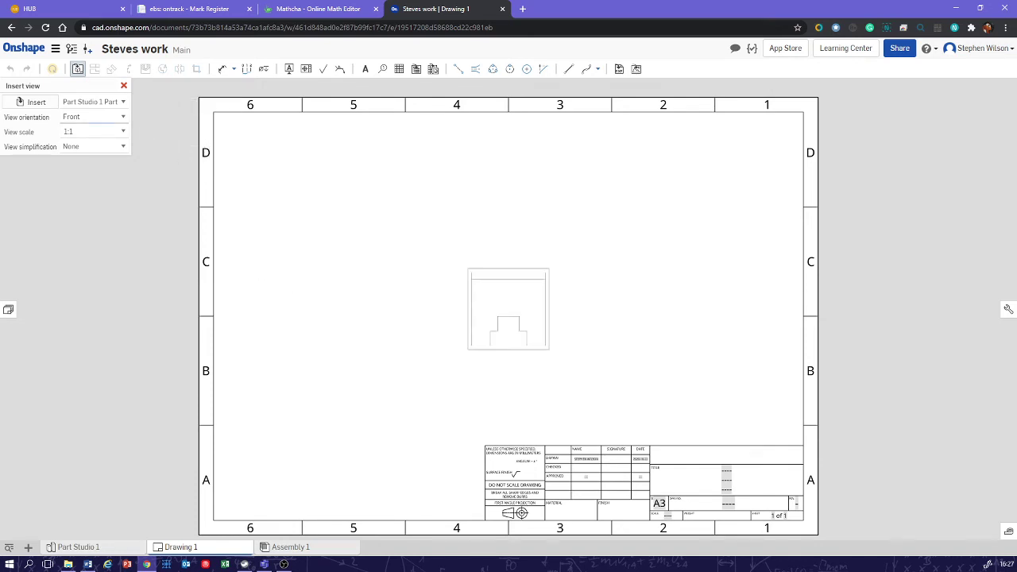
{"action": "left_click", "coordinate": [94, 117]}
{"action": "key", "text": "Return"}
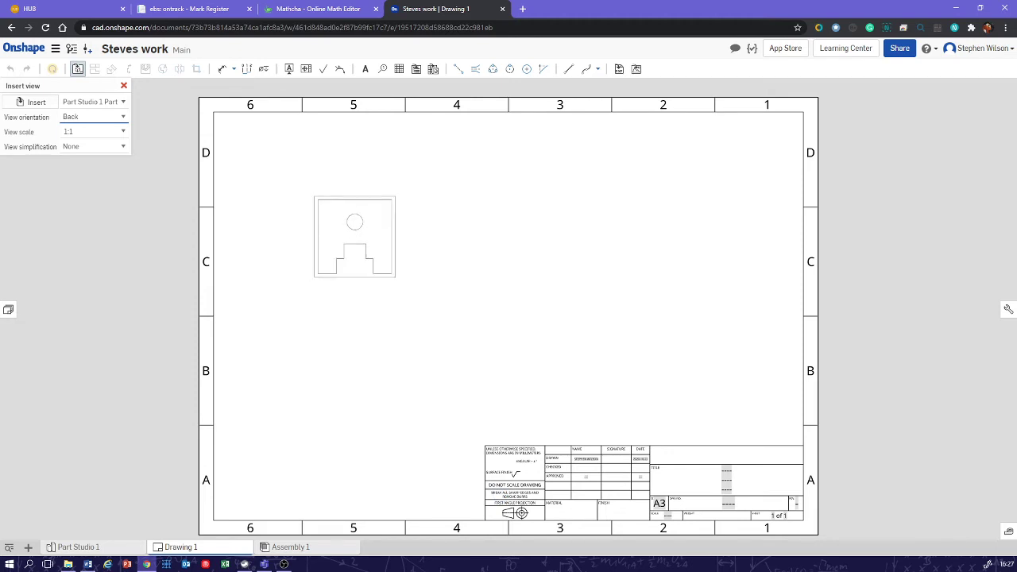
{"action": "left_click", "coordinate": [360, 250]}
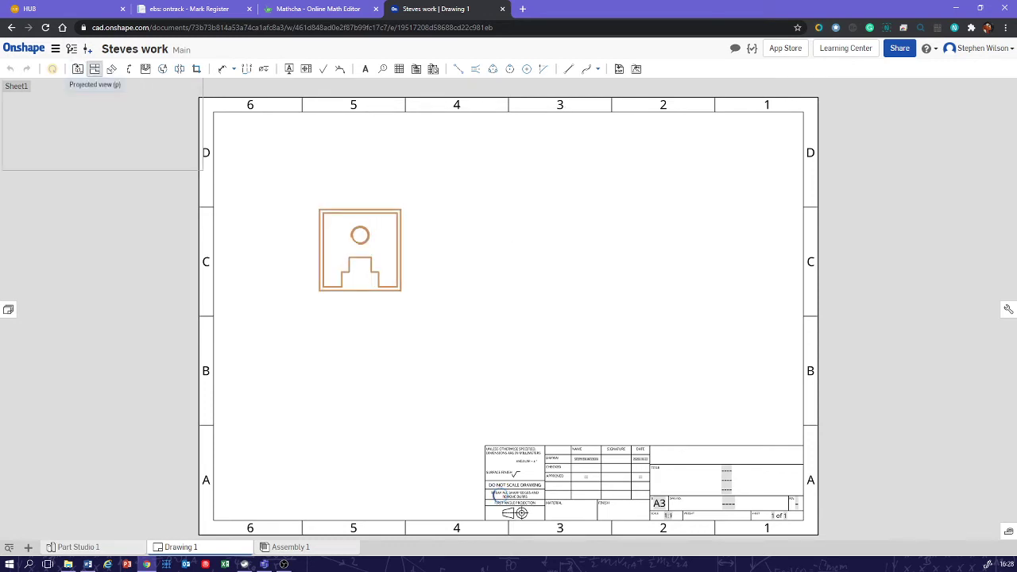
Step: Project a side view to the right of the back view and a plan view beneath that side view
{"action": "left_click", "coordinate": [95, 68]}
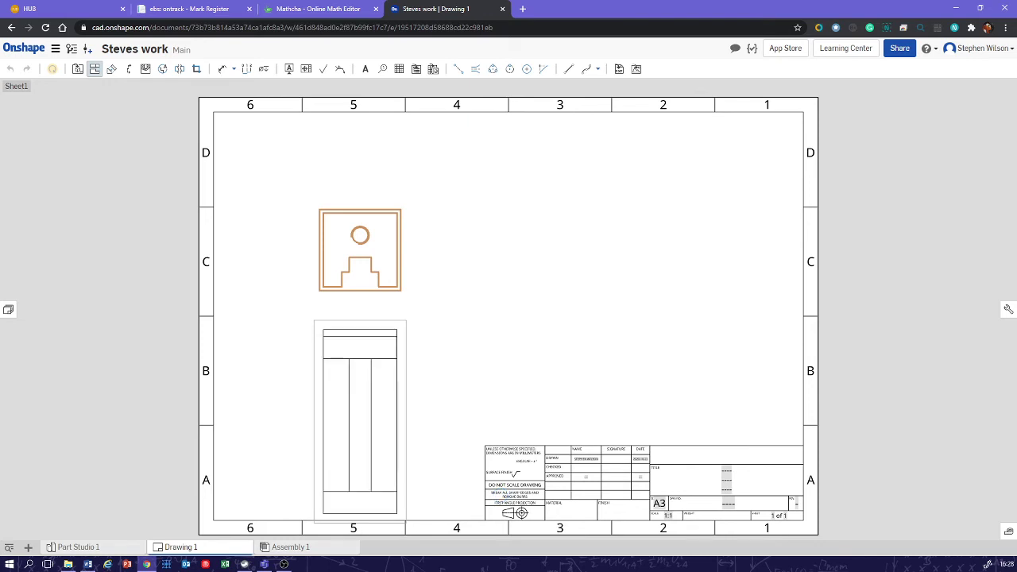
{"action": "left_click", "coordinate": [592, 251]}
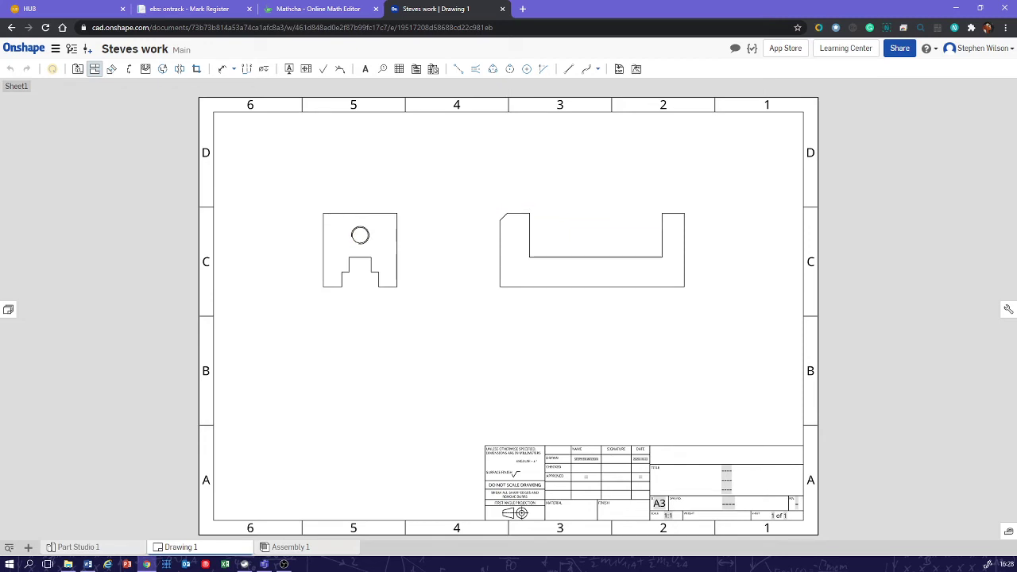
{"action": "left_click", "coordinate": [531, 250]}
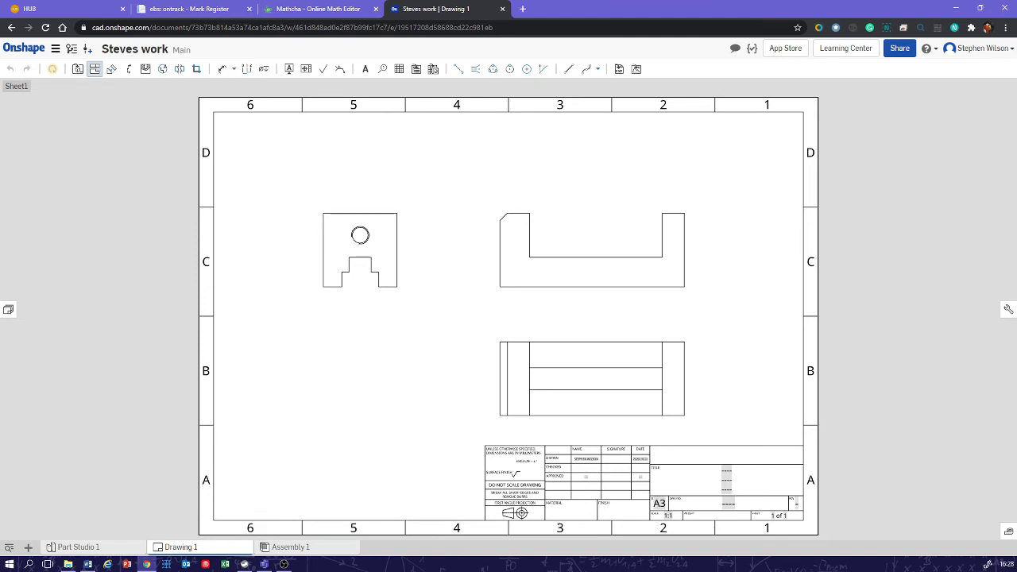
Step: Add a hole callout to the threaded hole in the back view, placed above and right of the hole
{"action": "scroll", "coordinate": [348, 233], "scroll_direction": "up", "scroll_amount": 8}
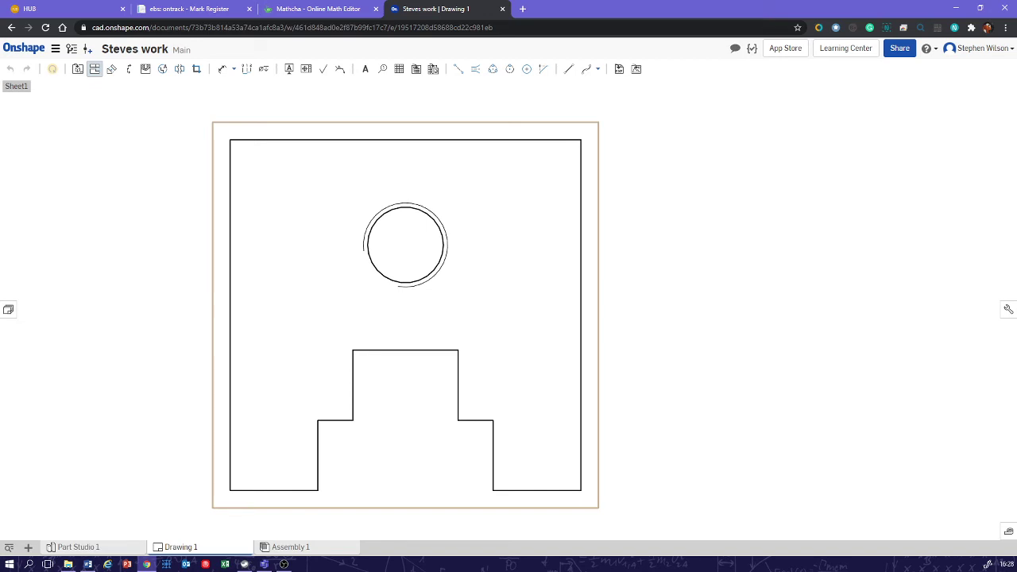
{"action": "scroll", "coordinate": [396, 247], "scroll_direction": "down", "scroll_amount": 3}
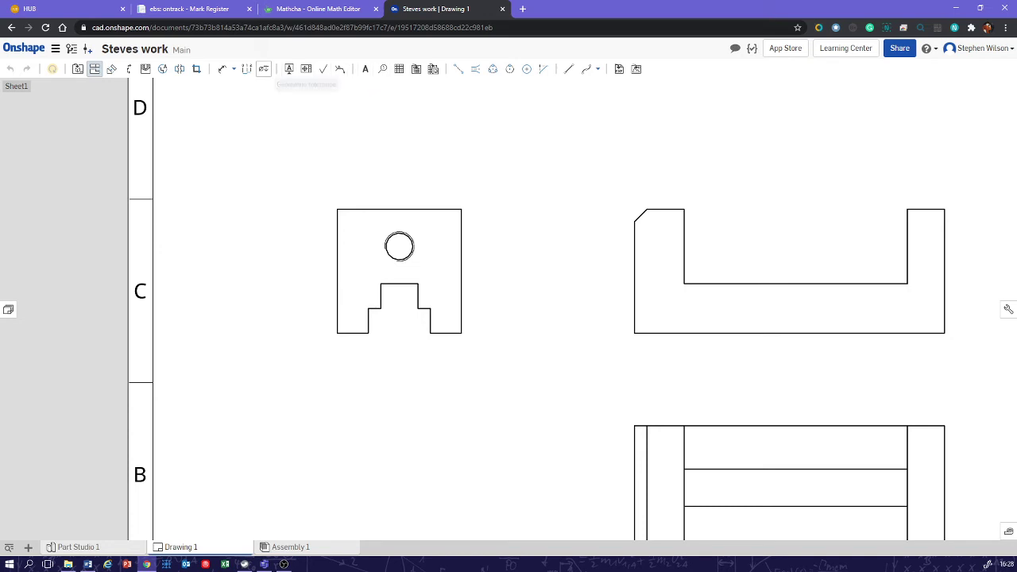
{"action": "left_click", "coordinate": [263, 69]}
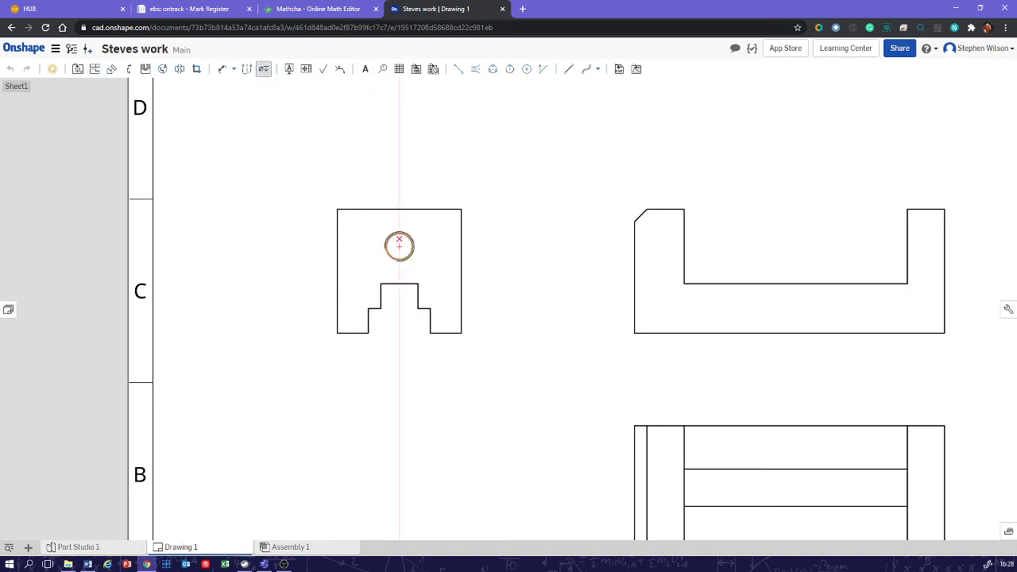
{"action": "left_click", "coordinate": [399, 236]}
{"action": "left_click", "coordinate": [456, 180]}
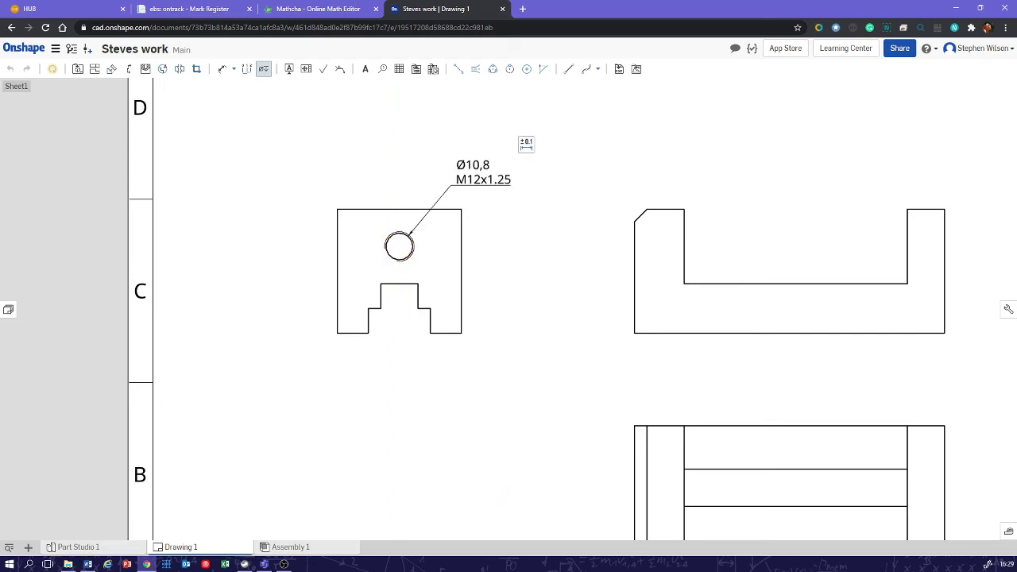
Step: Dimension the overall length of the side view, placing the dimension below the view
{"action": "scroll", "coordinate": [546, 273], "scroll_direction": "down", "scroll_amount": 1}
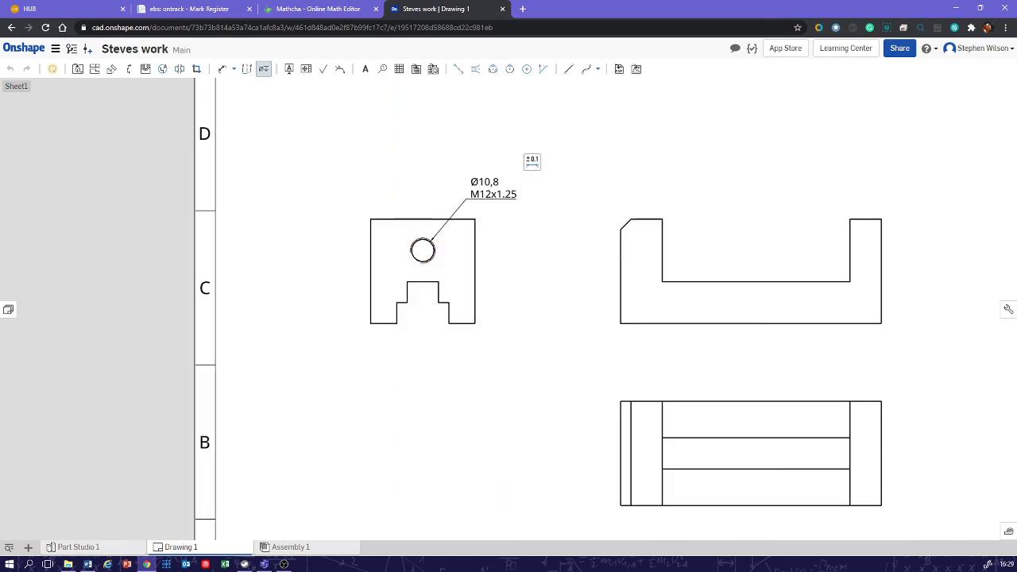
{"action": "left_click", "coordinate": [222, 68]}
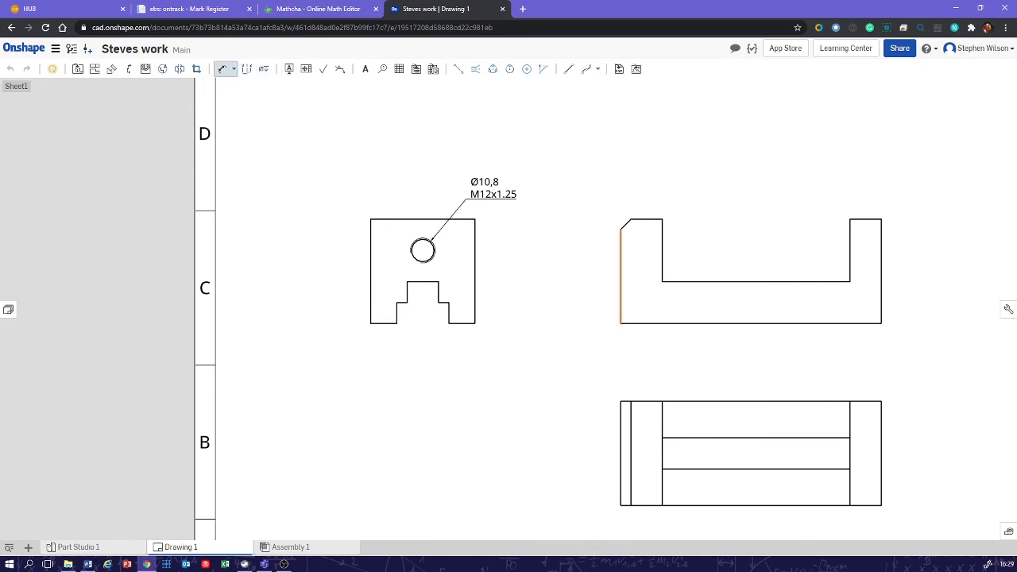
{"action": "left_click", "coordinate": [880, 300]}
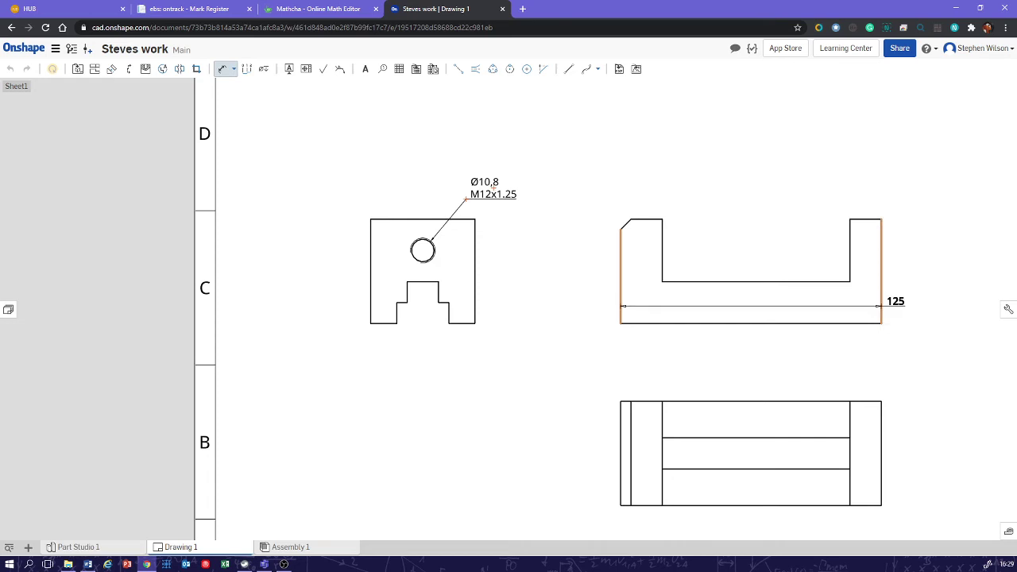
{"action": "left_click", "coordinate": [751, 366]}
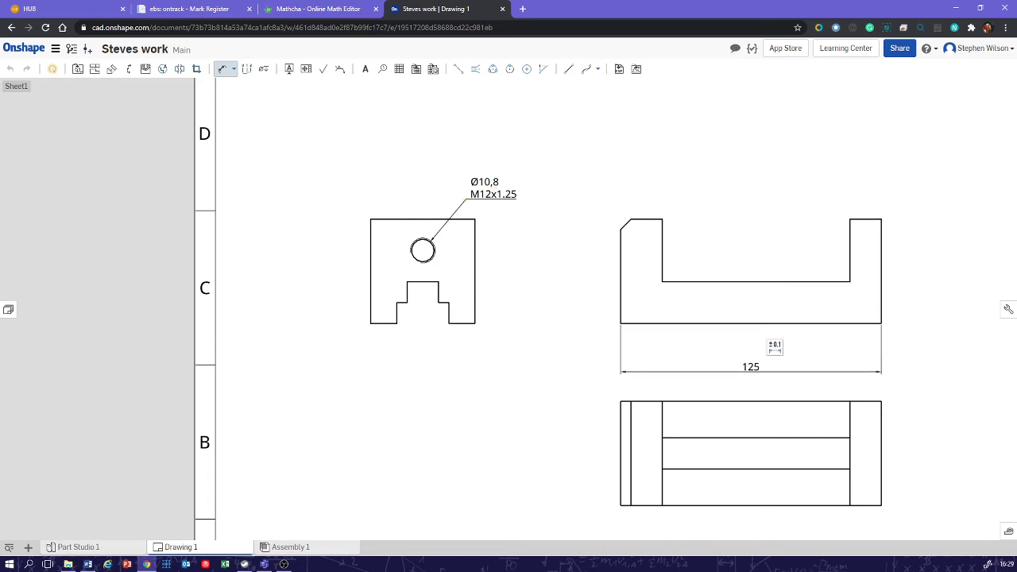
Step: Add a chamfer dimension to the upper-left corner of the side view, placed above the chamfer
{"action": "left_click", "coordinate": [234, 69]}
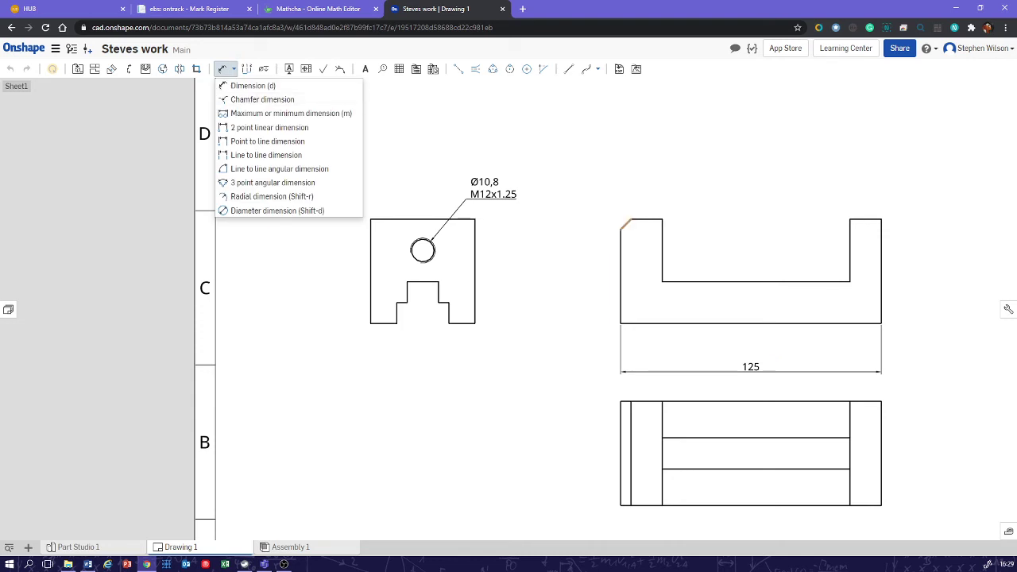
{"action": "left_click", "coordinate": [262, 100]}
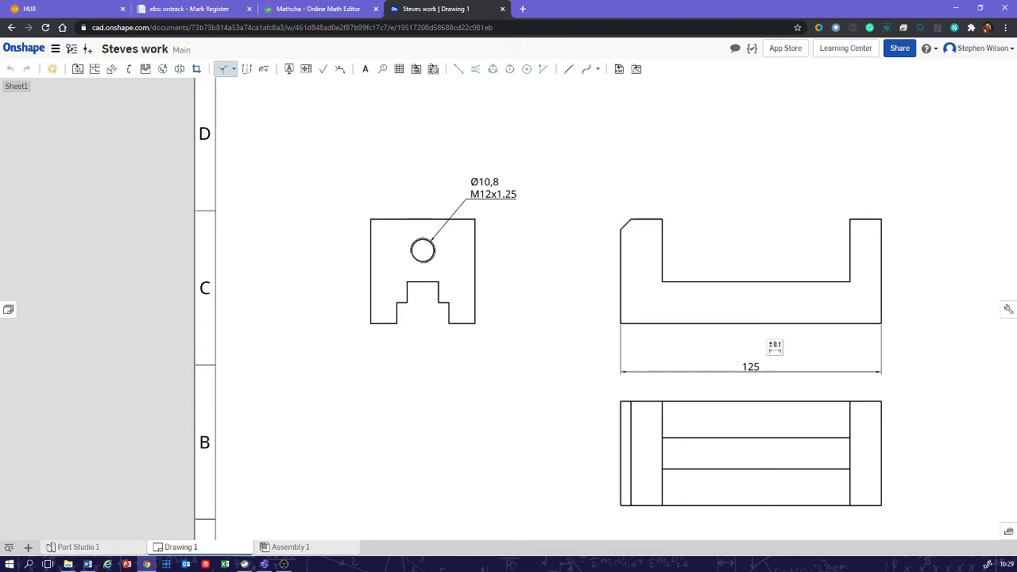
{"action": "left_click", "coordinate": [626, 225]}
{"action": "left_click", "coordinate": [646, 219]}
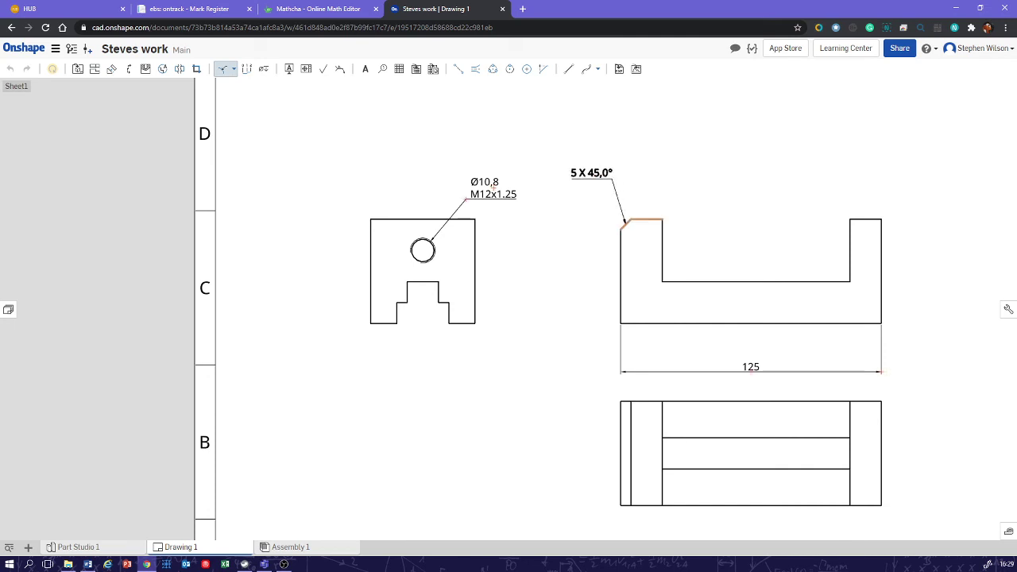
{"action": "left_click", "coordinate": [596, 172]}
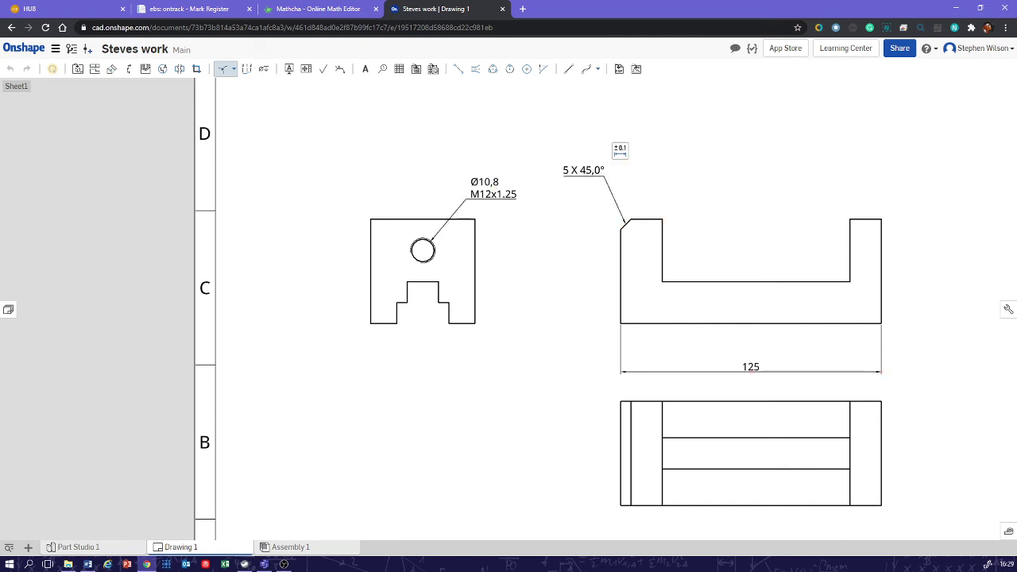
Step: Try to add vertical and horizontal 2 point centerlines spanning only the threaded hole in the back view
{"action": "middle_click_drag", "start_coordinate": [540, 318], "coordinate": [484, 317]}
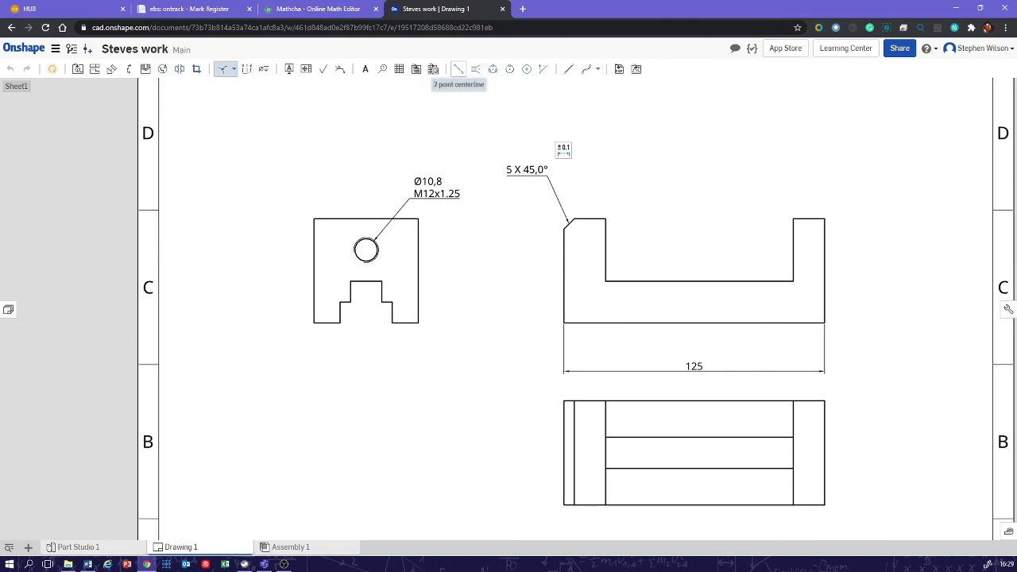
{"action": "left_click", "coordinate": [459, 69]}
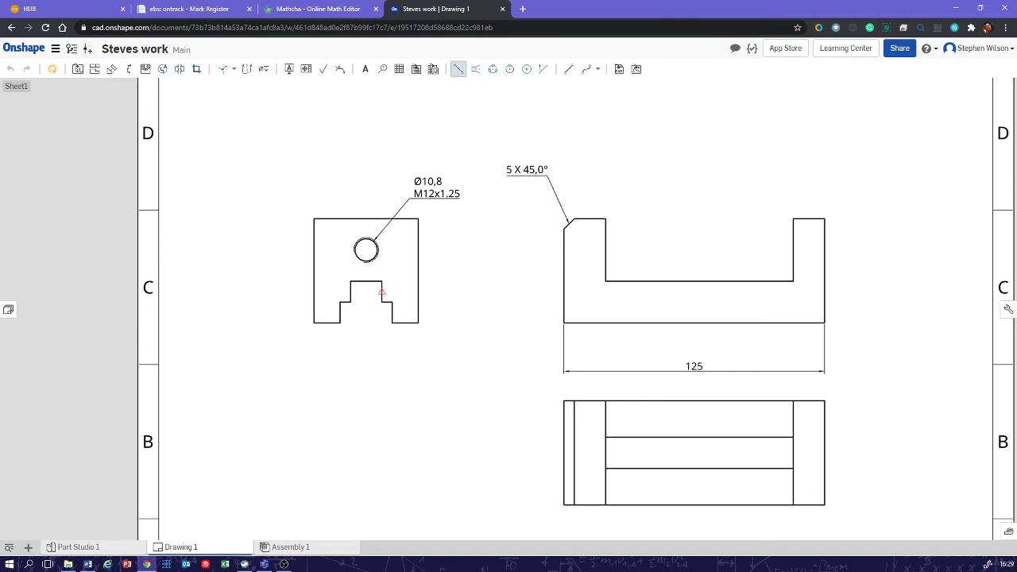
{"action": "scroll", "coordinate": [386, 252], "scroll_direction": "up", "scroll_amount": 3}
{"action": "left_click", "coordinate": [353, 229]}
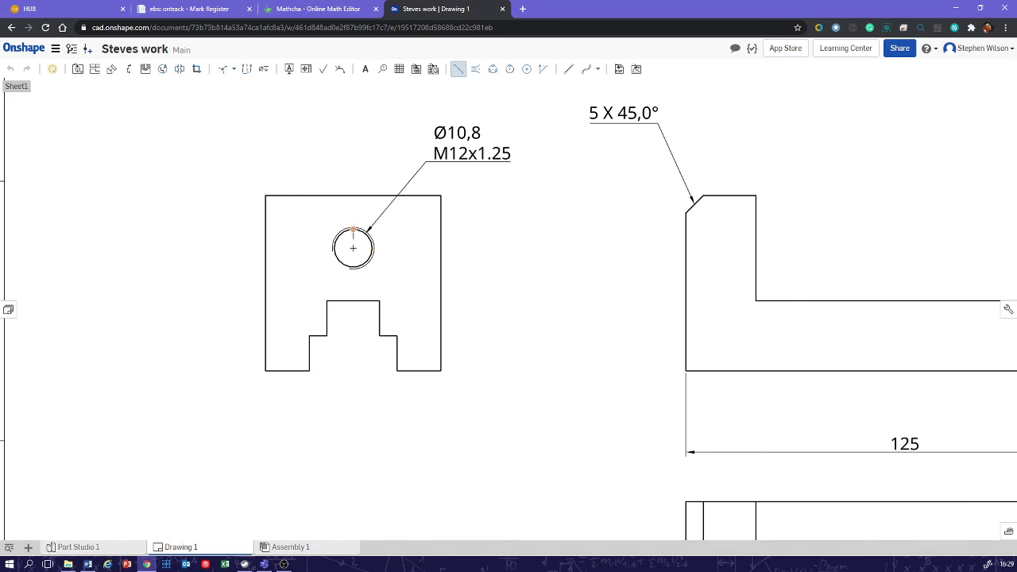
{"action": "left_click", "coordinate": [353, 267]}
{"action": "left_click", "coordinate": [334, 248]}
{"action": "left_click", "coordinate": [374, 248]}
{"action": "left_click", "coordinate": [373, 248]}
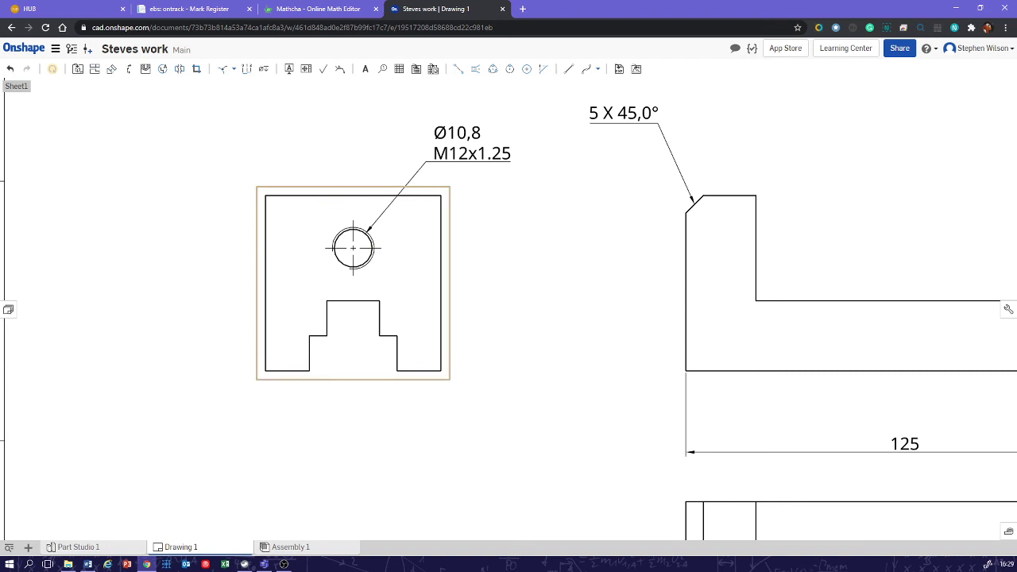
{"action": "key", "text": "ctrl+z"}
Step: Add 2 point centerlines in the back view: vertical from the top edge's midpoint to the slot's top edge, and horizontal across the hole
{"action": "left_click", "coordinate": [458, 68]}
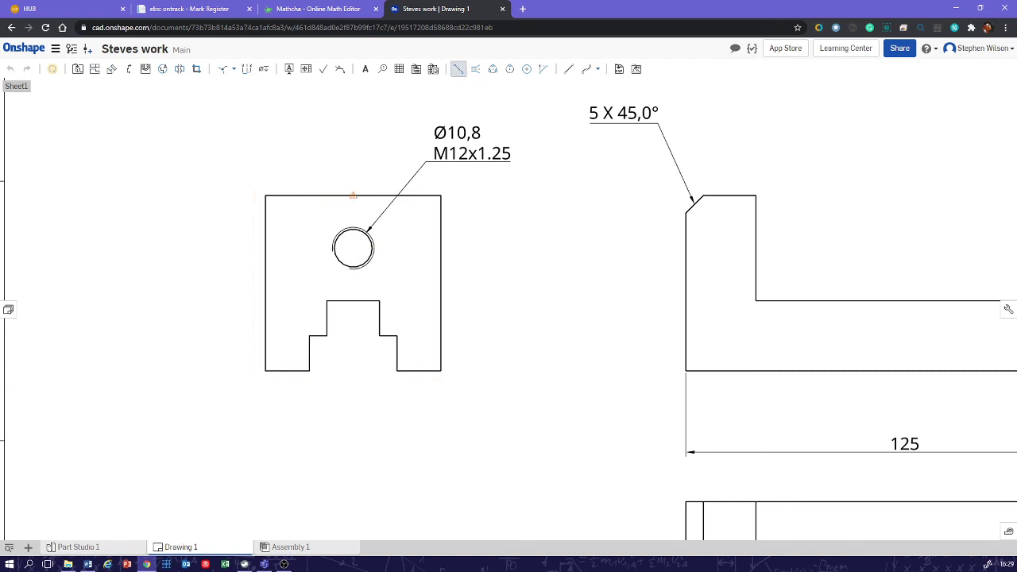
{"action": "left_click", "coordinate": [354, 196]}
{"action": "left_click", "coordinate": [354, 302]}
{"action": "left_click", "coordinate": [334, 247]}
{"action": "left_click", "coordinate": [372, 248]}
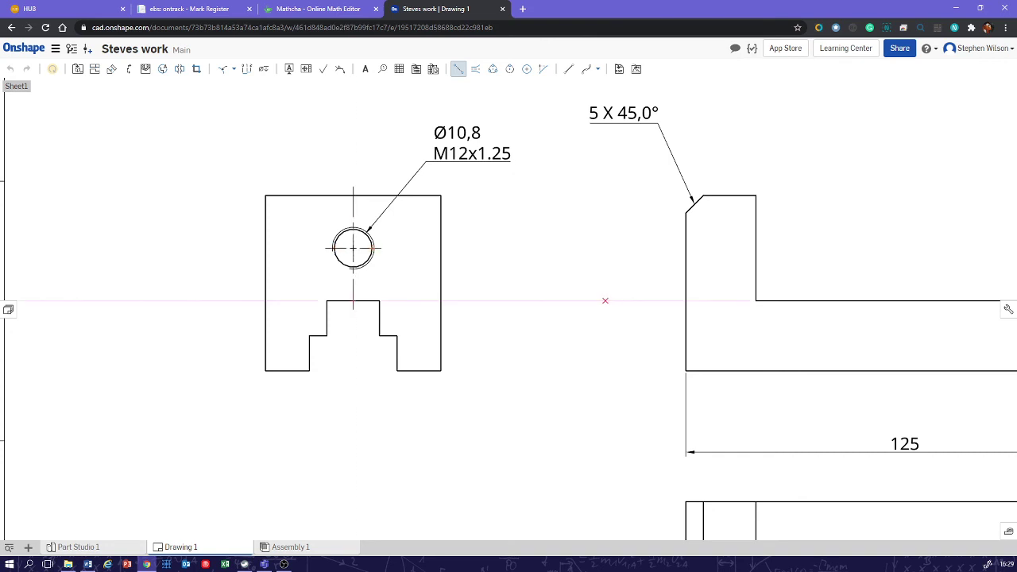
{"action": "scroll", "coordinate": [607, 299], "scroll_direction": "down", "scroll_amount": 2}
{"action": "middle_click_drag", "start_coordinate": [650, 300], "coordinate": [568, 293]}
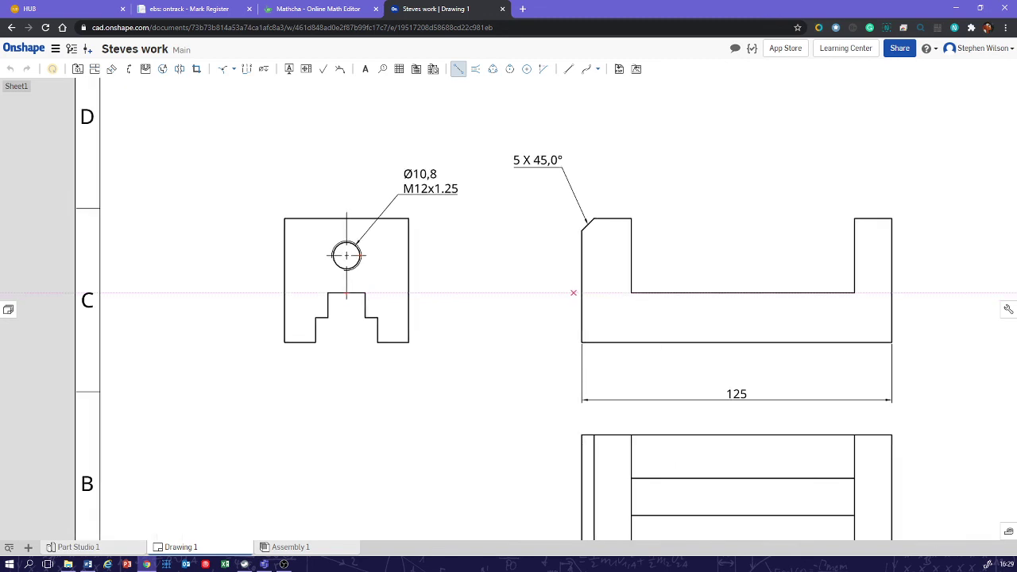
{"action": "key", "text": "Escape"}
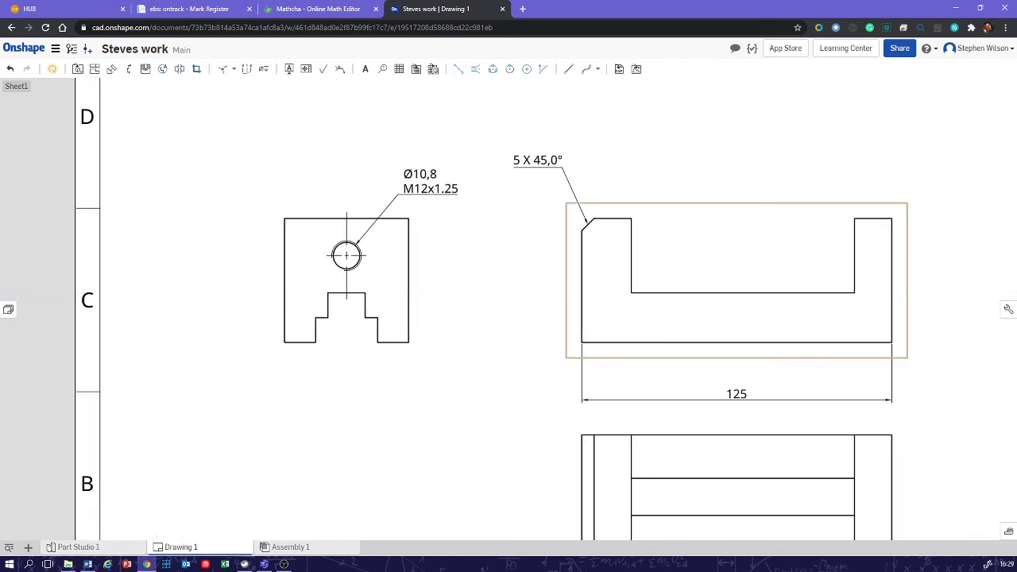
Step: Show the hidden lines in the side view
{"action": "right_click", "coordinate": [615, 283]}
{"action": "left_click", "coordinate": [643, 288]}
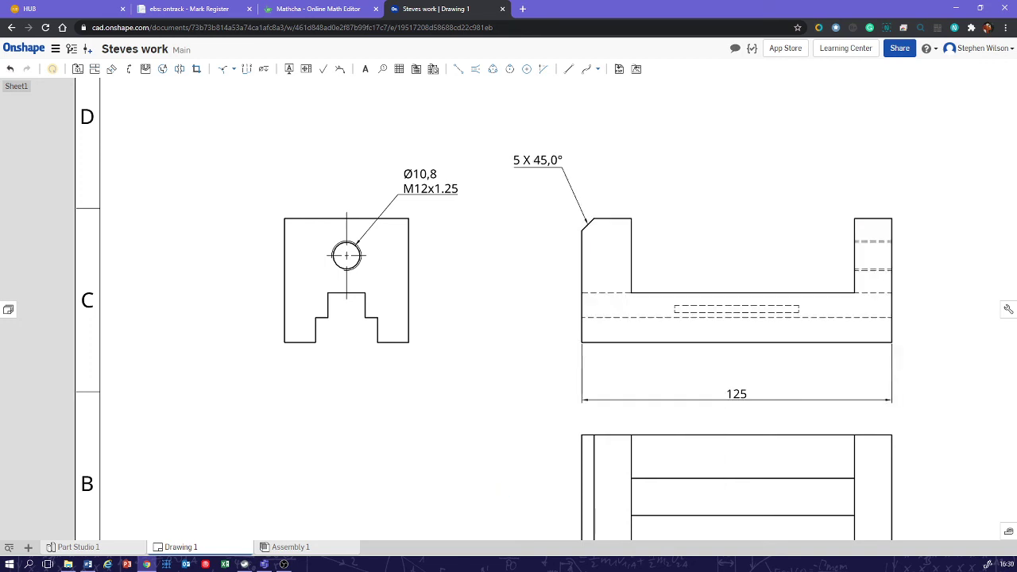
{"action": "key", "text": "f"}
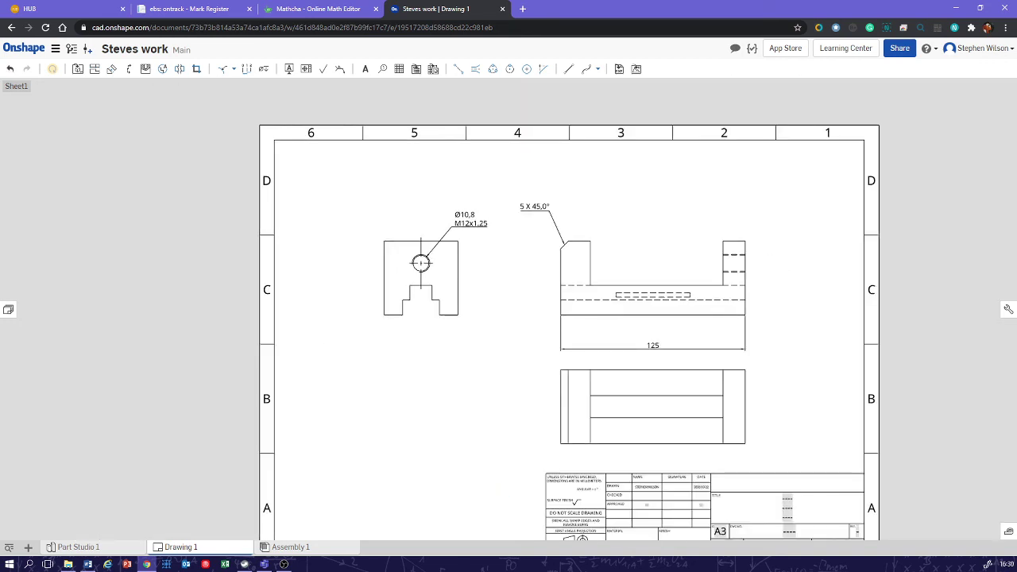
{"action": "middle_click_drag", "start_coordinate": [763, 497], "coordinate": [667, 392]}
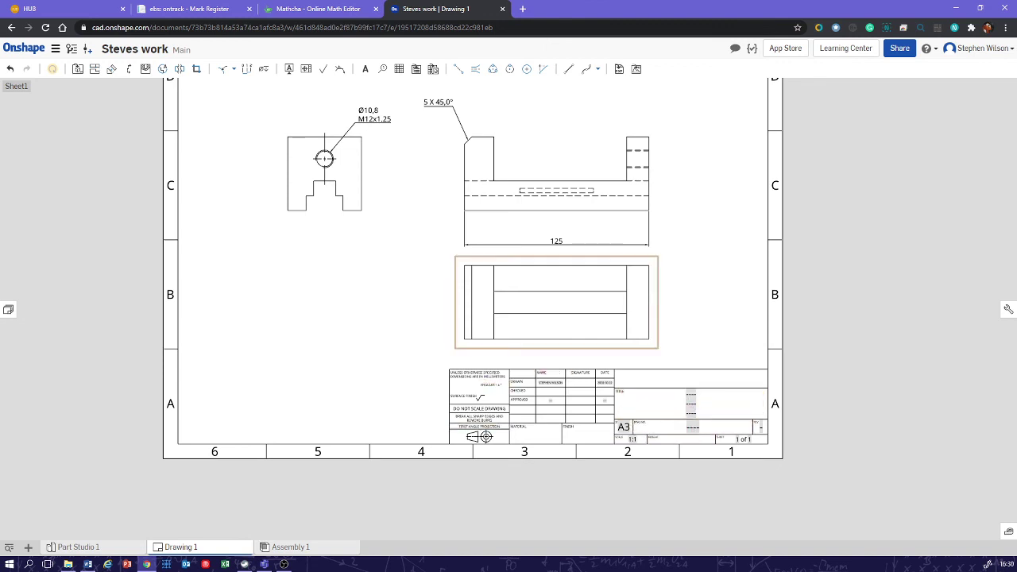
{"action": "scroll", "coordinate": [483, 313], "scroll_direction": "down", "scroll_amount": 2}
{"action": "scroll", "coordinate": [579, 308], "scroll_direction": "up", "scroll_amount": 4}
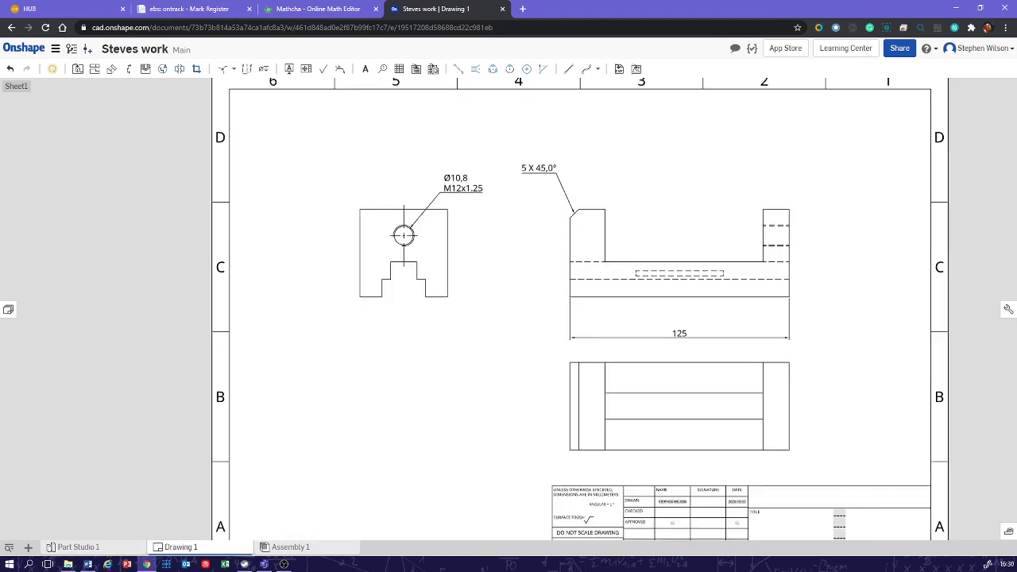